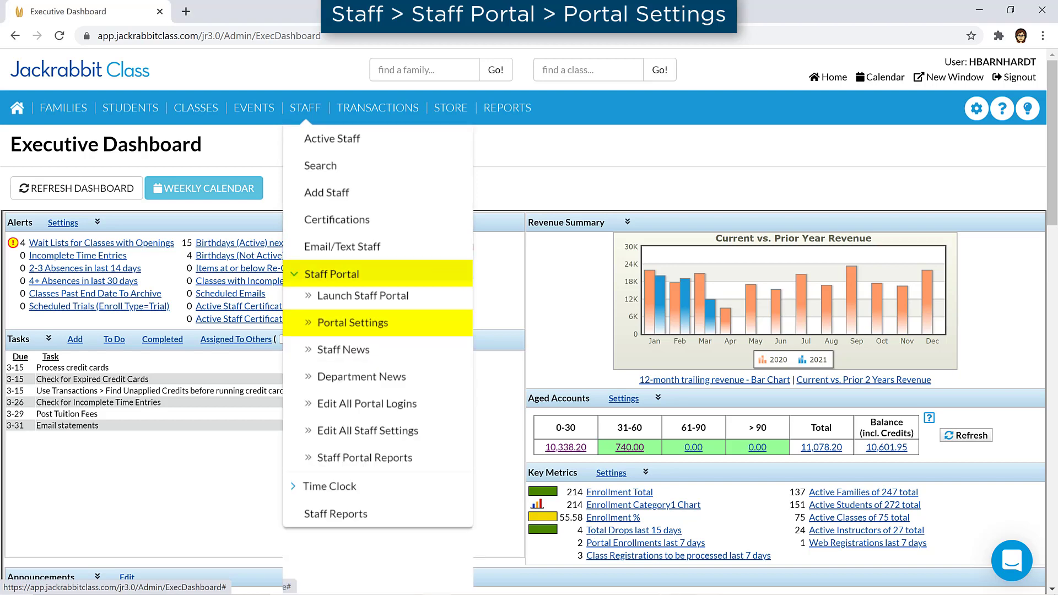
# Go to Staff > Staff Portal > Portal Settings to see the Time Clock options
pyautogui.click(353, 322)
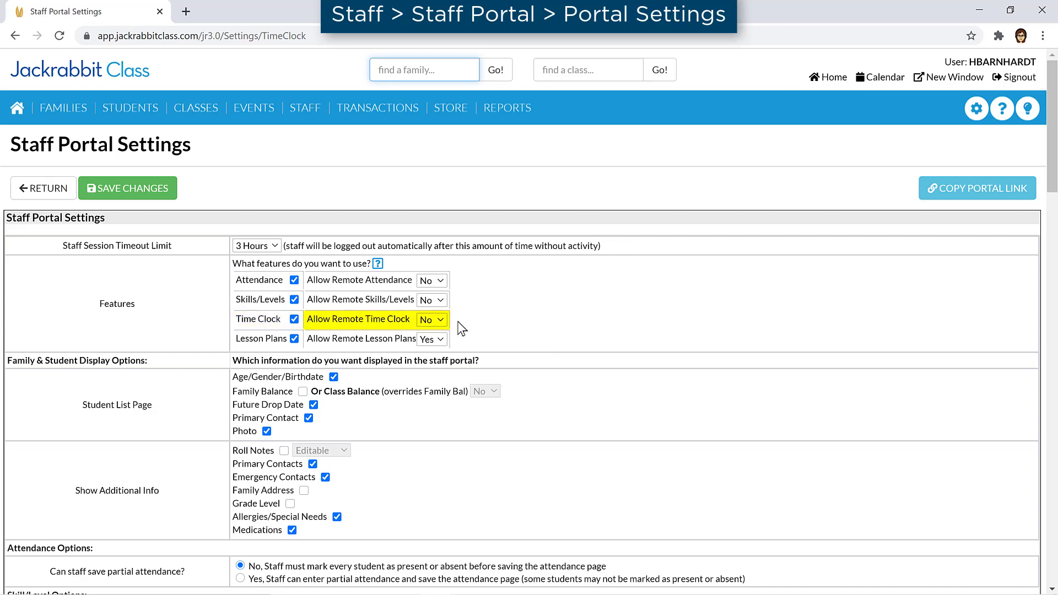
# Set Allow Remote Time Clock to Yes, save the settings, and copy the staff portal link
pyautogui.click(439, 320)
pyautogui.click(428, 339)
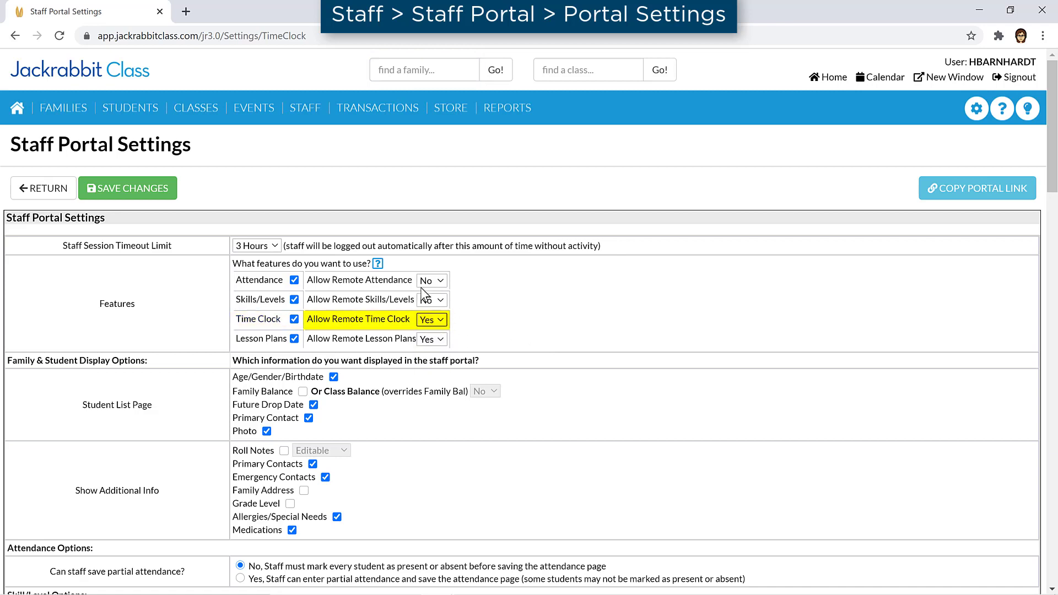
pyautogui.click(138, 191)
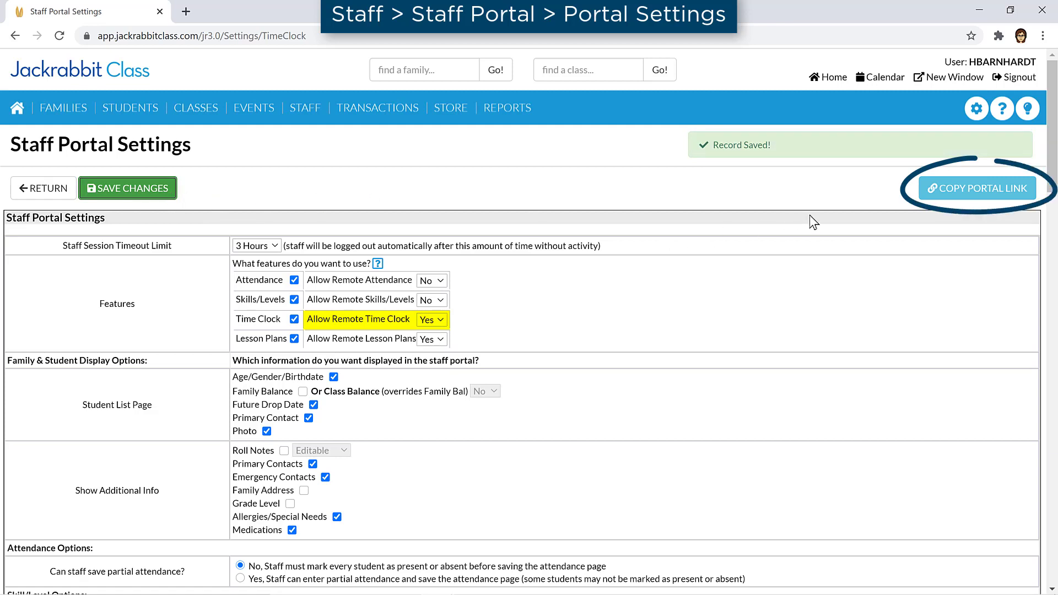
pyautogui.click(1004, 193)
pyautogui.click(1004, 193)
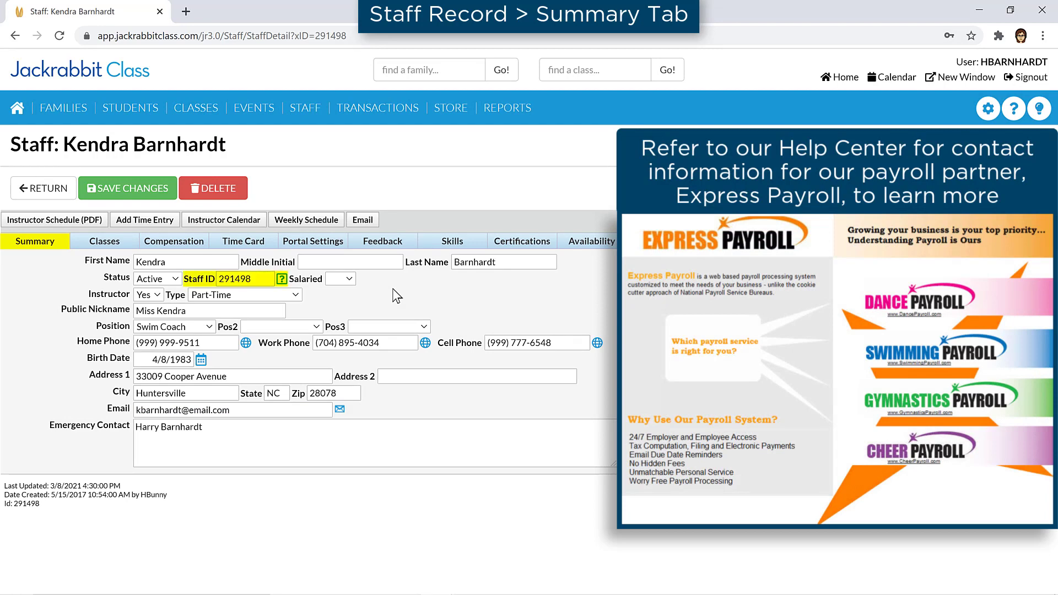
# Set Salaried to No on the staff member's Summary tab
pyautogui.click(348, 279)
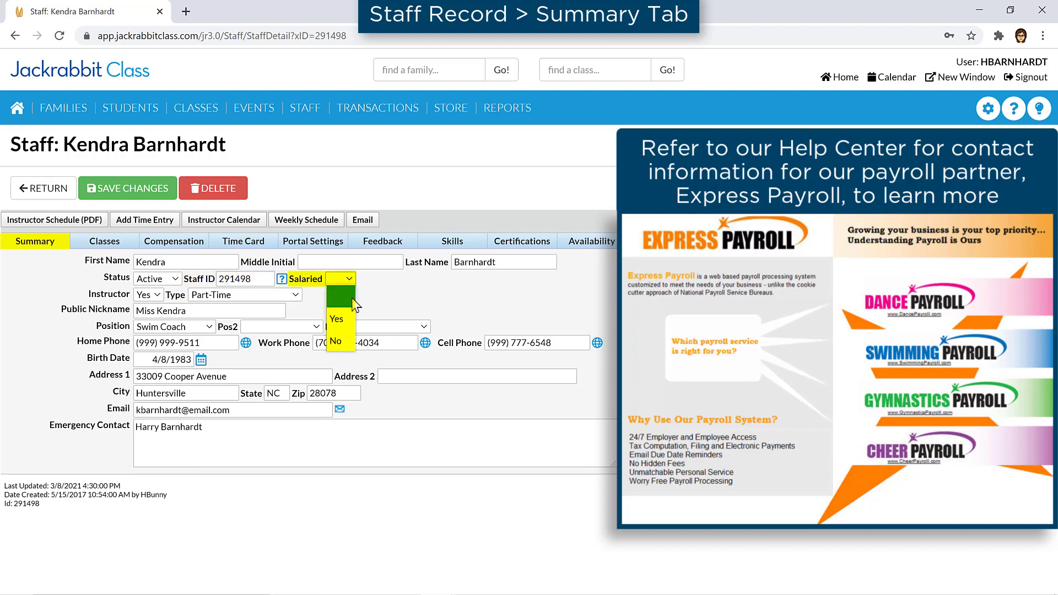
pyautogui.click(349, 340)
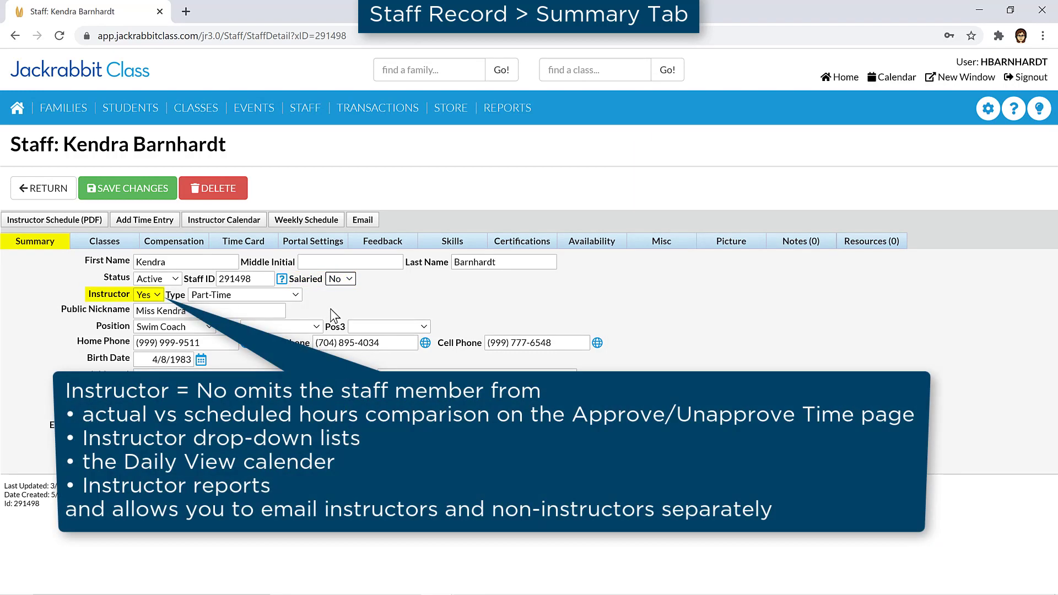
# Keep Instructor as Yes, save the record, and view Portal Settings with Login collapsed
pyautogui.click(157, 295)
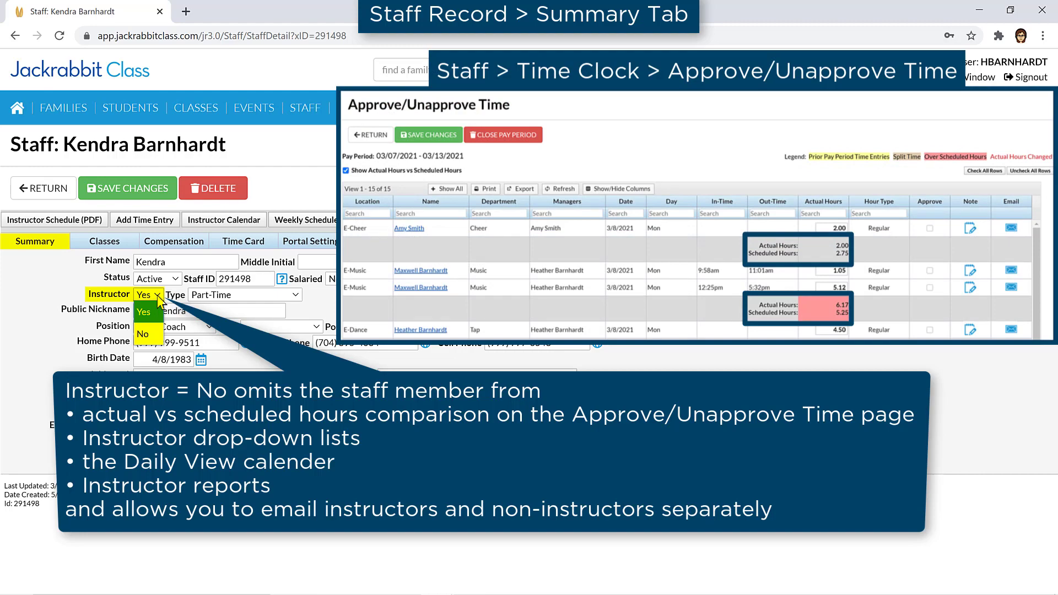
pyautogui.click(157, 295)
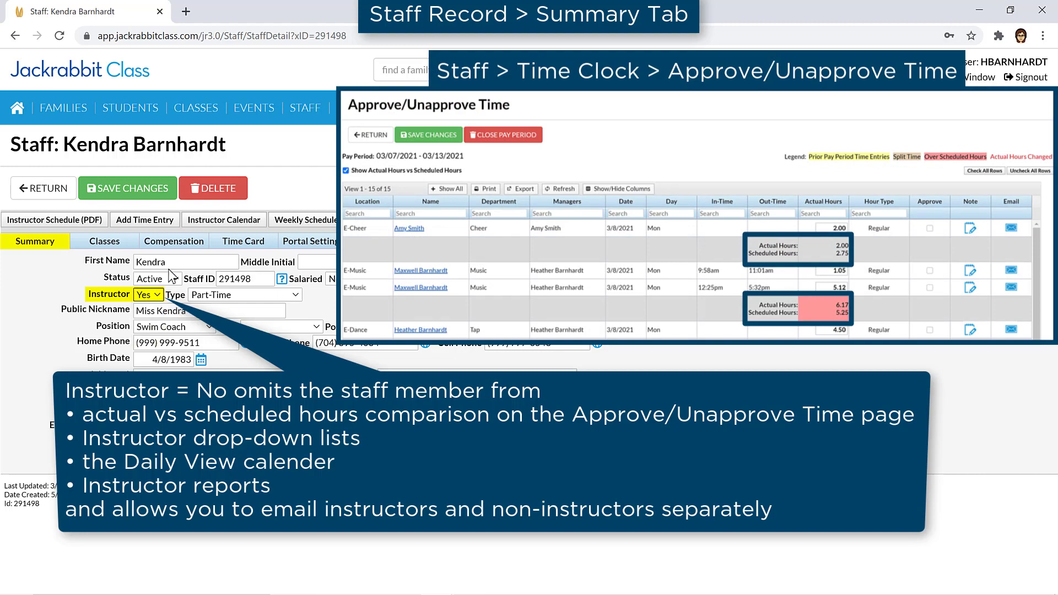
pyautogui.click(149, 192)
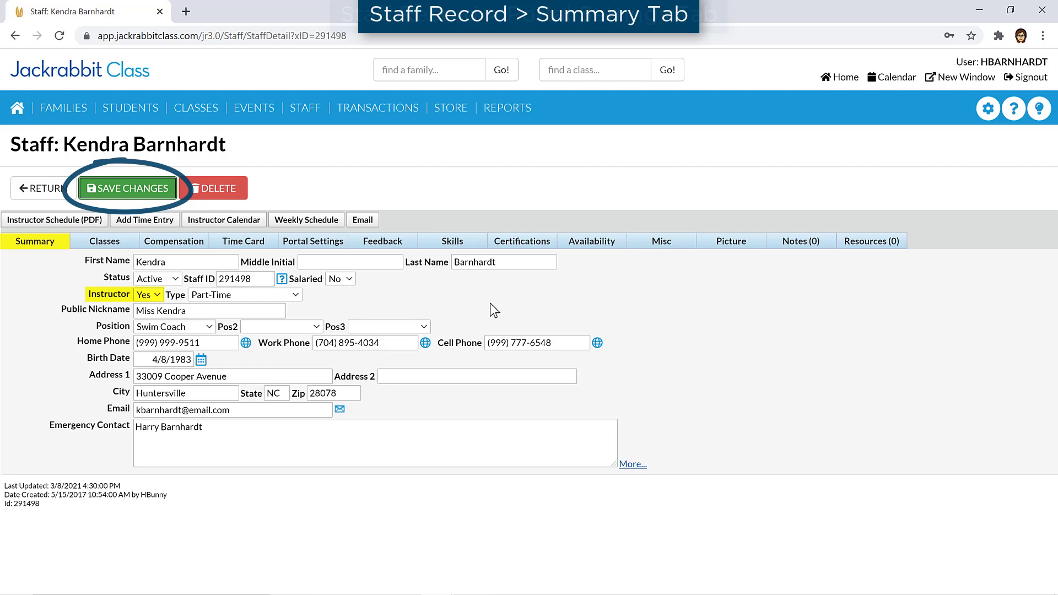
pyautogui.click(312, 241)
pyautogui.click(16, 292)
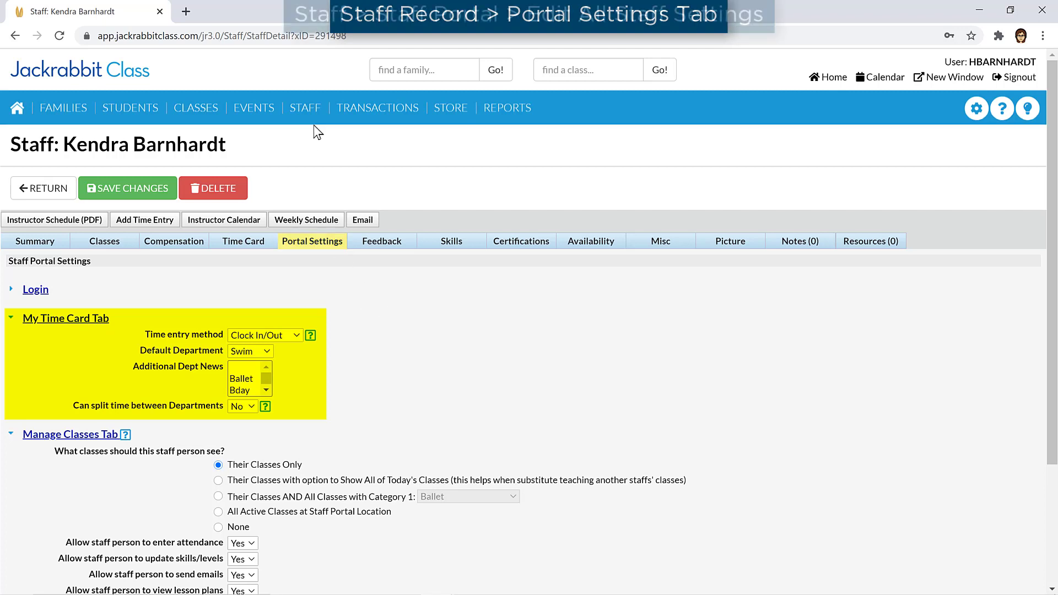
pyautogui.moveTo(304, 110)
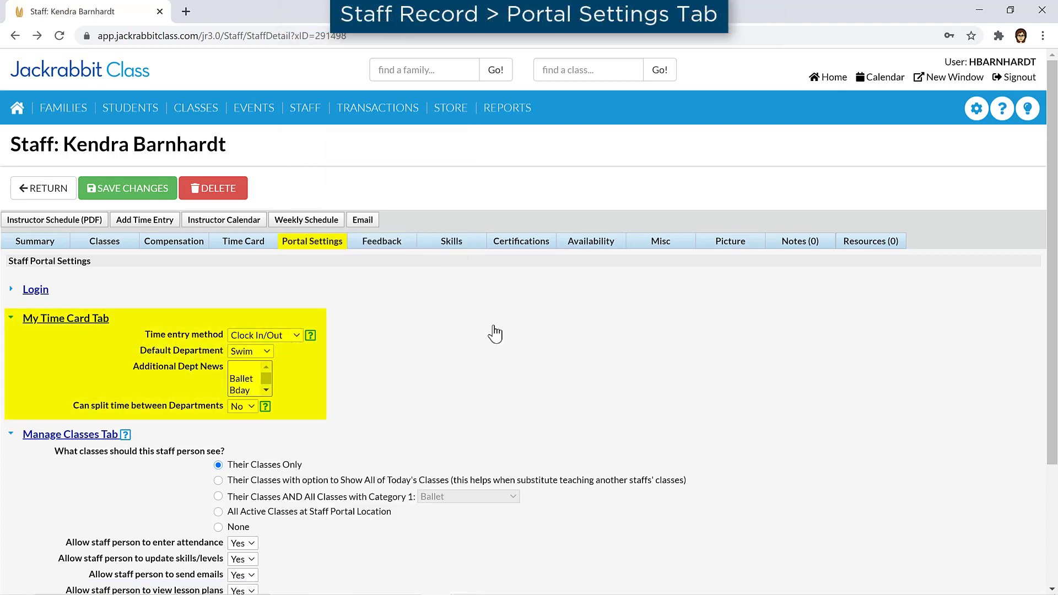
pyautogui.click(295, 336)
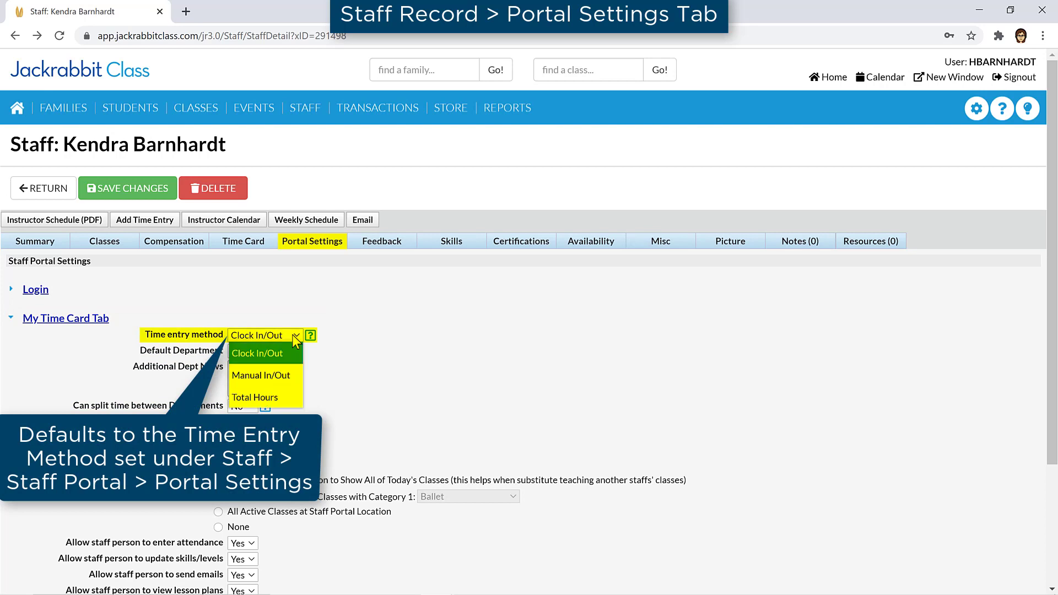
pyautogui.click(405, 389)
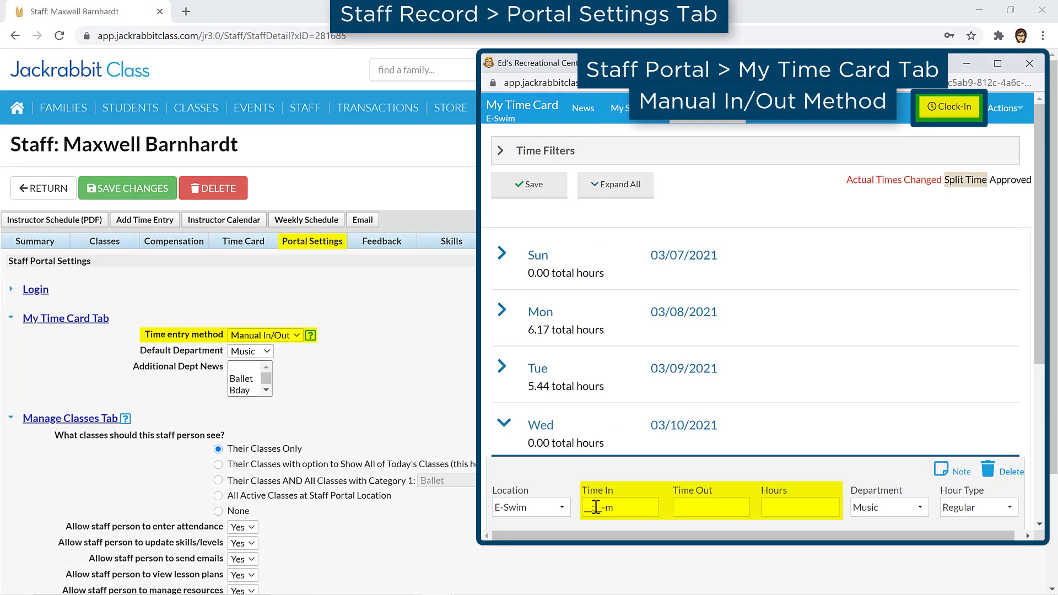
# Enter Wednesday's Time In as 11:00am and Time Out as 04:00pm
pyautogui.write('1100am')
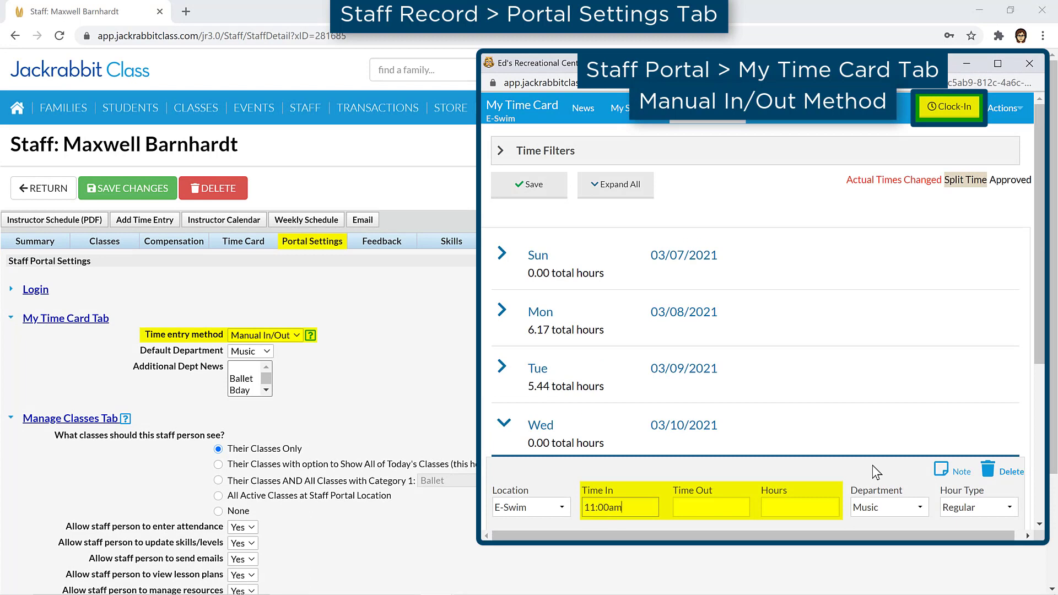
pyautogui.press('Tab')
pyautogui.write('0400p')
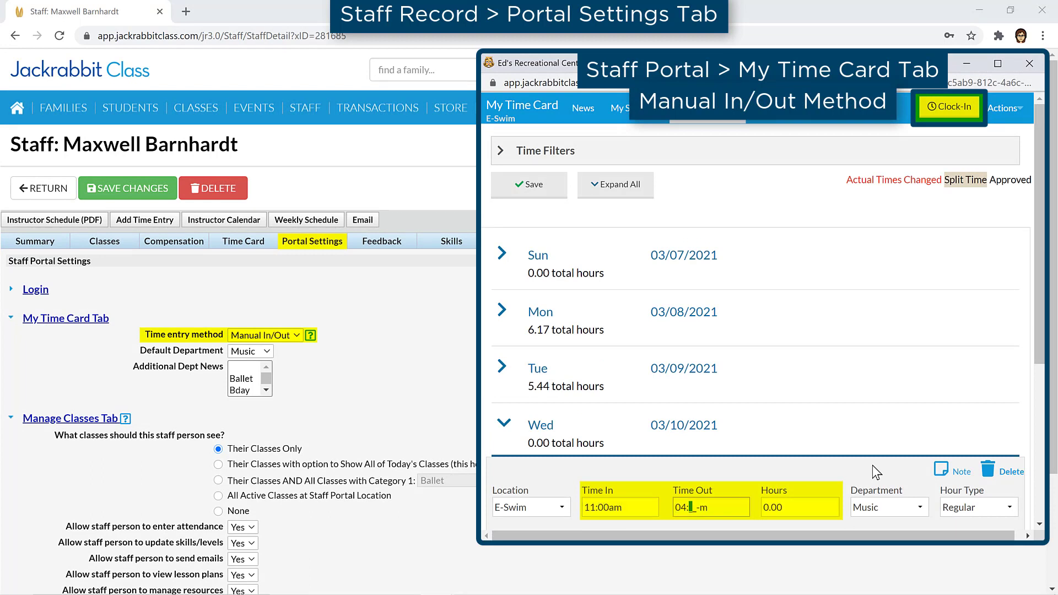
pyautogui.press('Tab')
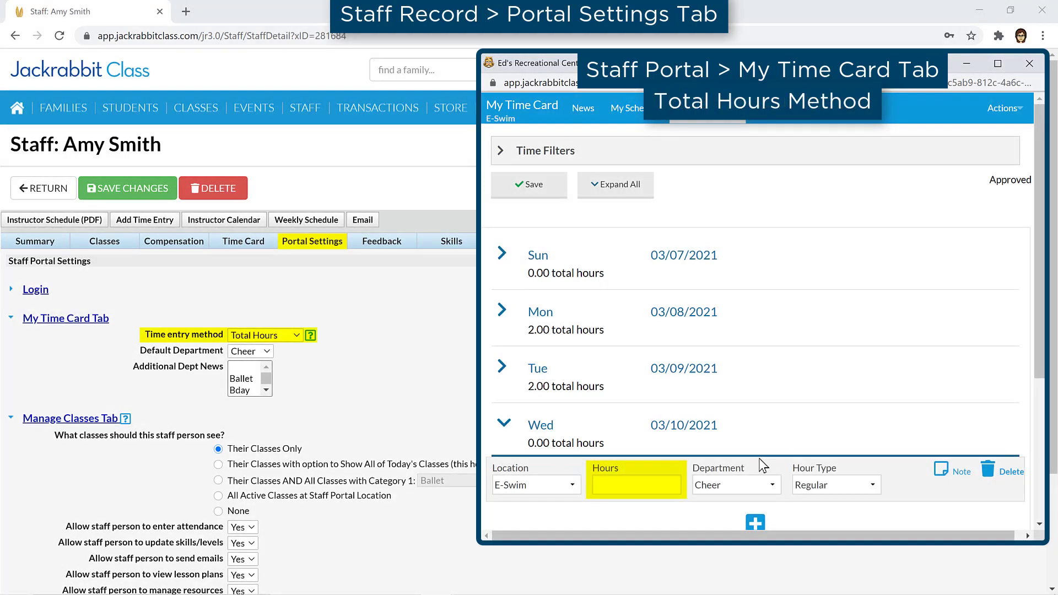
# Enter 3.25 total hours for Wednesday on the time card
pyautogui.click(616, 484)
pyautogui.write('03.25')
pyautogui.press('Tab')
pyautogui.click(1013, 113)
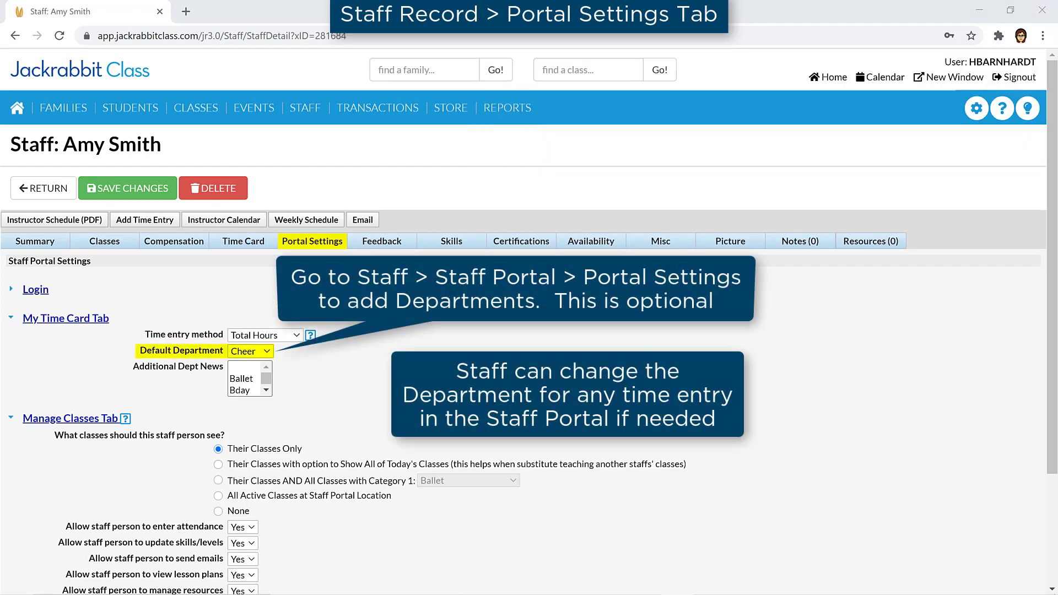
pyautogui.click(267, 352)
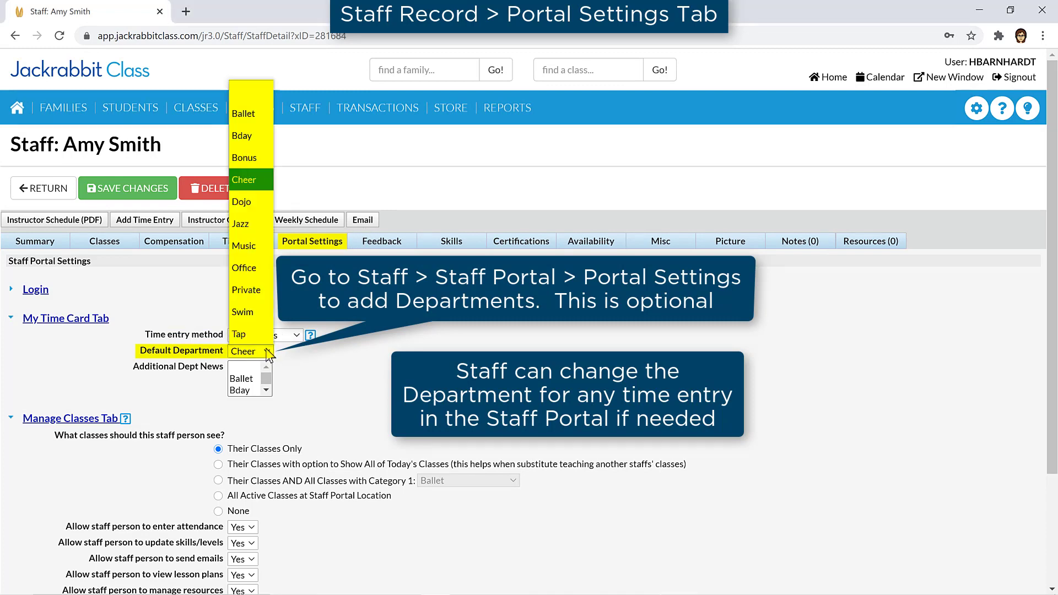
pyautogui.click(267, 352)
pyautogui.click(265, 335)
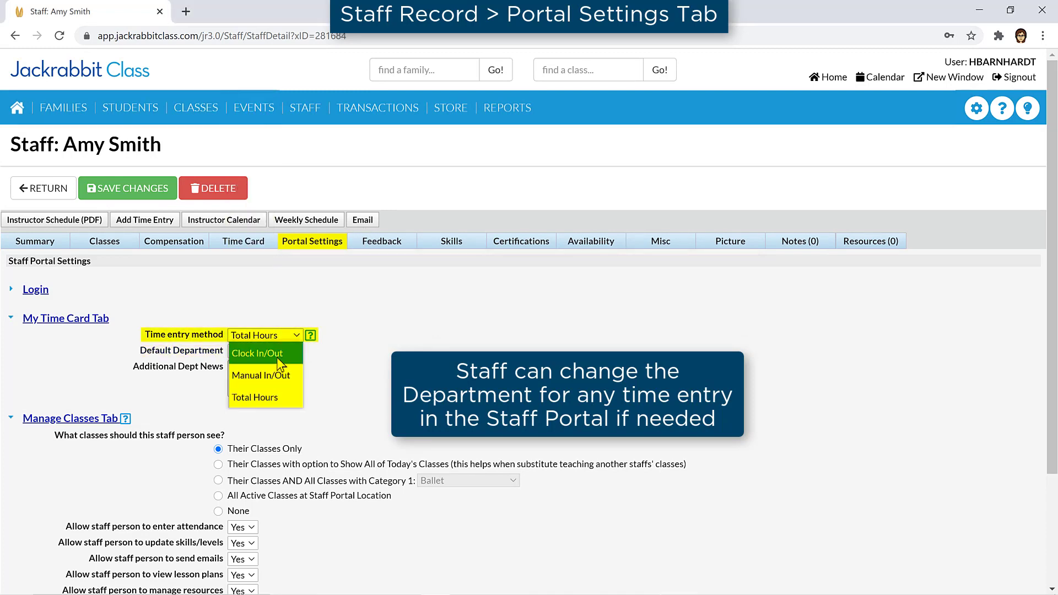
pyautogui.click(277, 352)
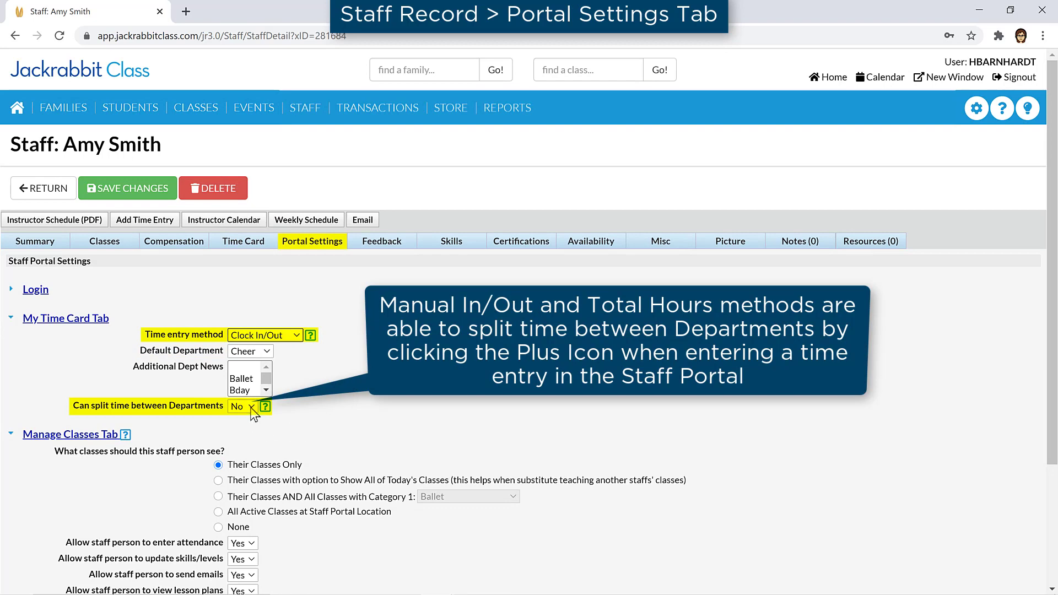
pyautogui.click(251, 406)
pyautogui.click(252, 410)
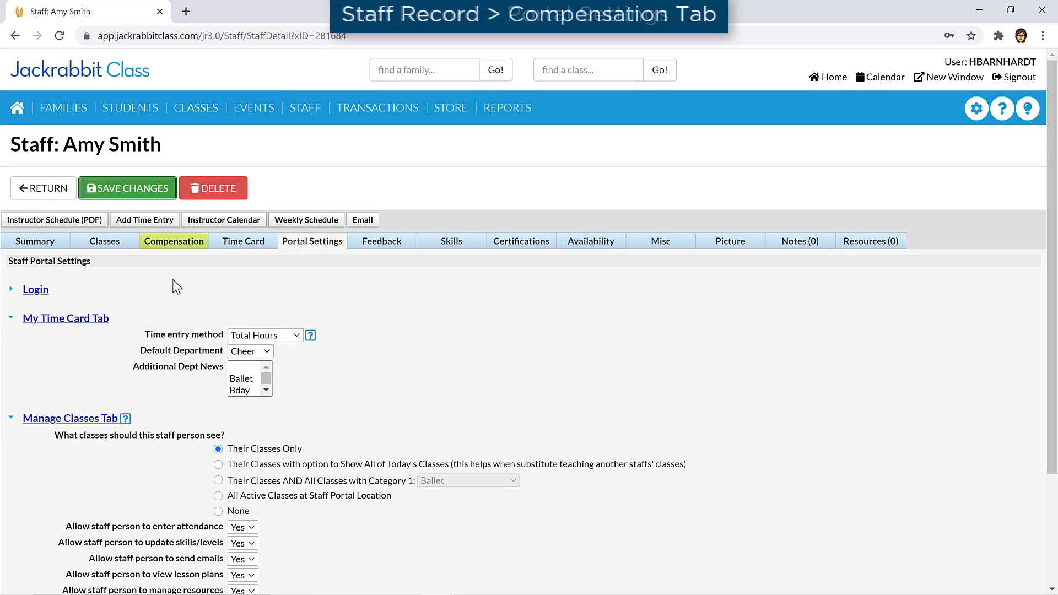
# Switch to the Compensation tab showing the 21.00 Base Hourly Rate
pyautogui.click(186, 246)
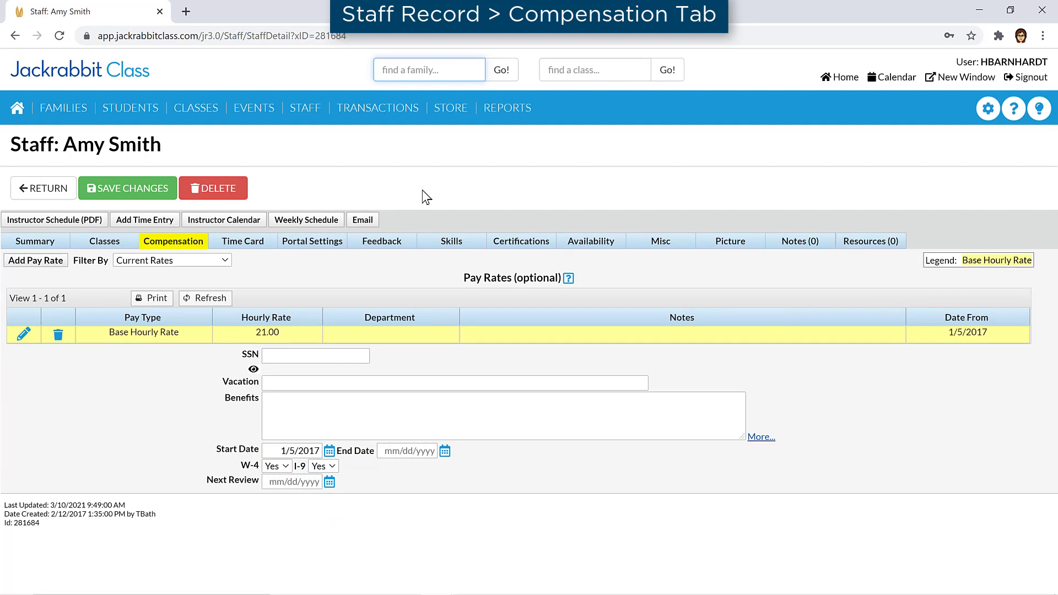
# Add and save a Department pay rate of 25.00 for Private, effective 3/1/2021
pyautogui.click(47, 261)
pyautogui.click(542, 295)
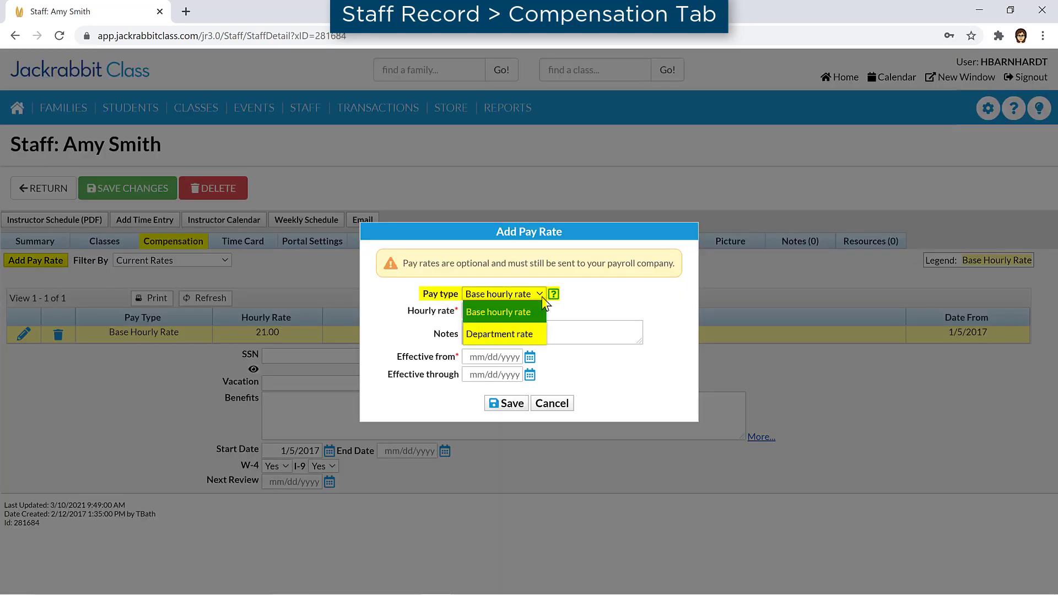
pyautogui.click(532, 334)
pyautogui.click(484, 310)
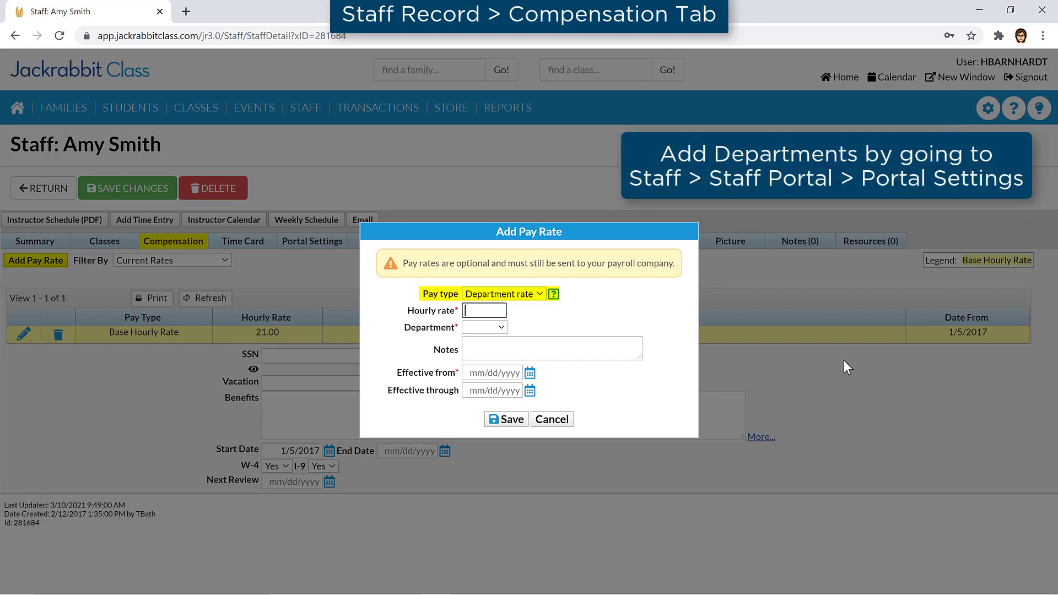
pyautogui.write('25.00')
pyautogui.press('Tab')
pyautogui.click(499, 328)
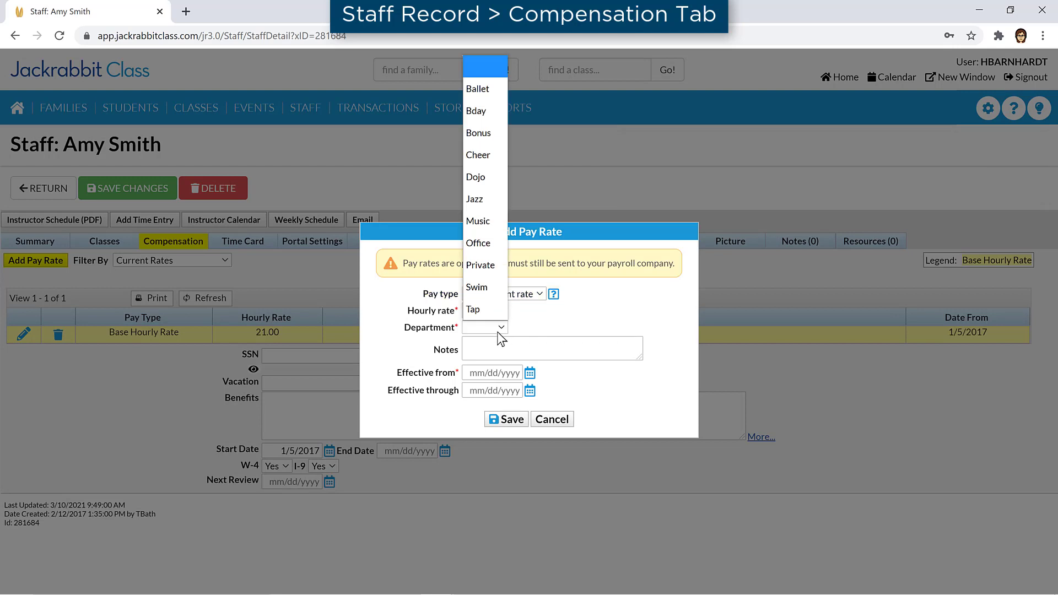
pyautogui.click(492, 266)
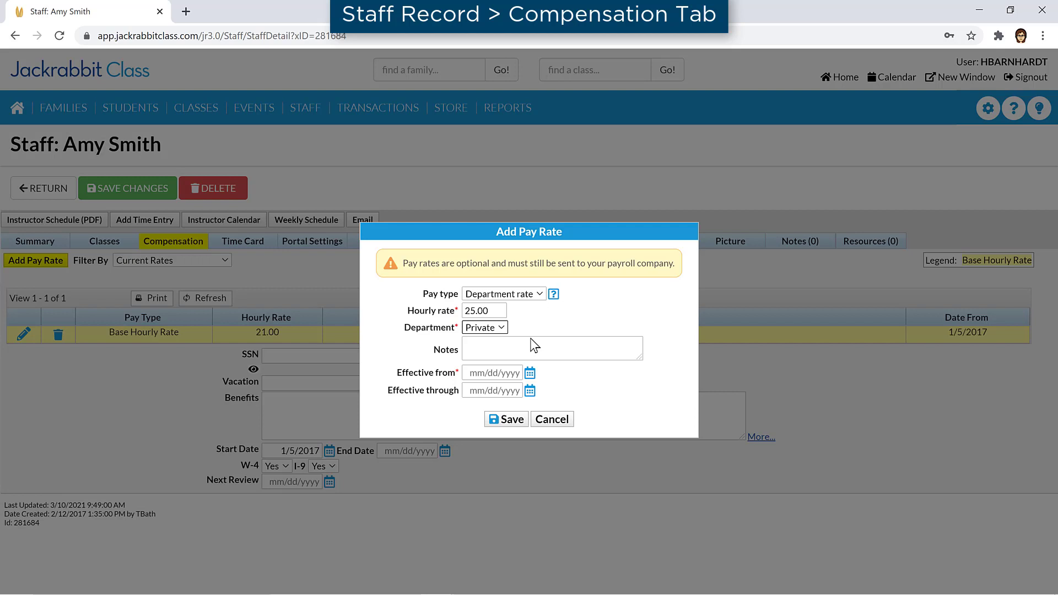
pyautogui.click(530, 374)
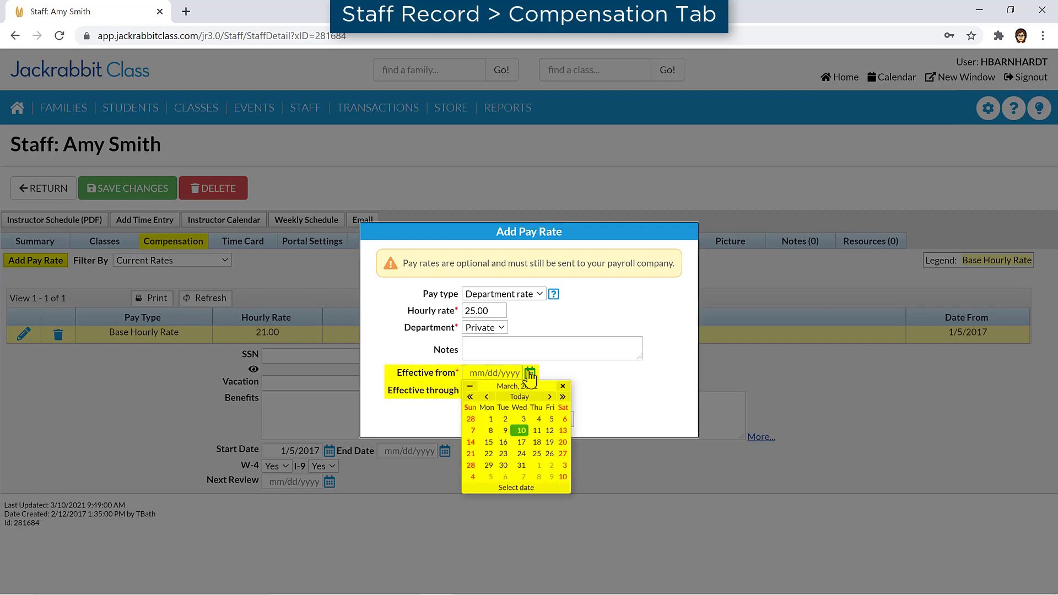
pyautogui.click(491, 419)
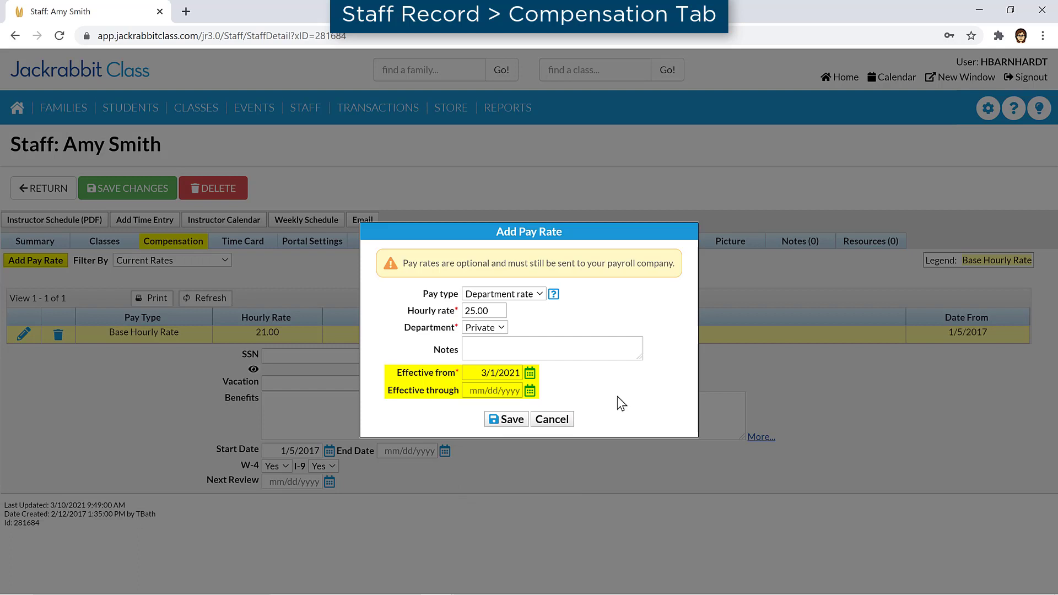
pyautogui.click(503, 420)
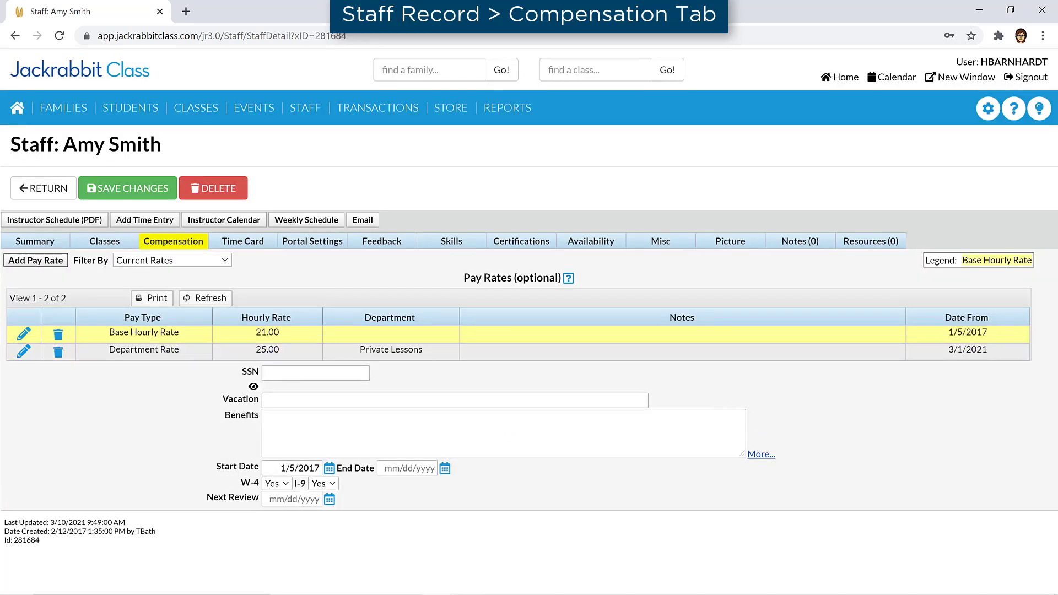